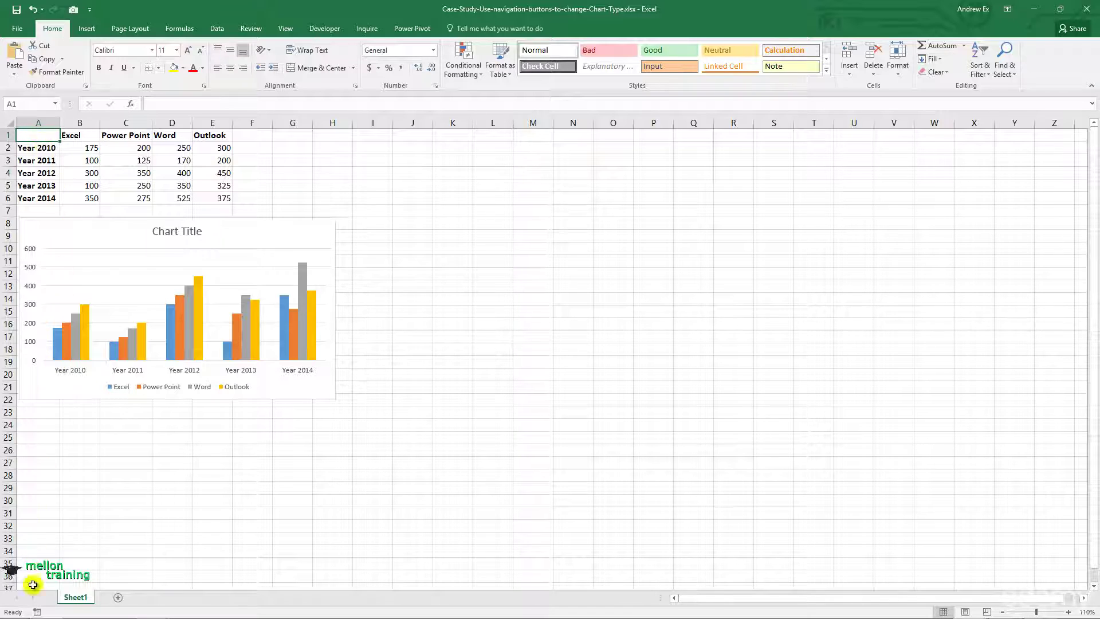
# Start recording a macro named Chart1, stored in This Workbook
pyautogui.click(37, 612)
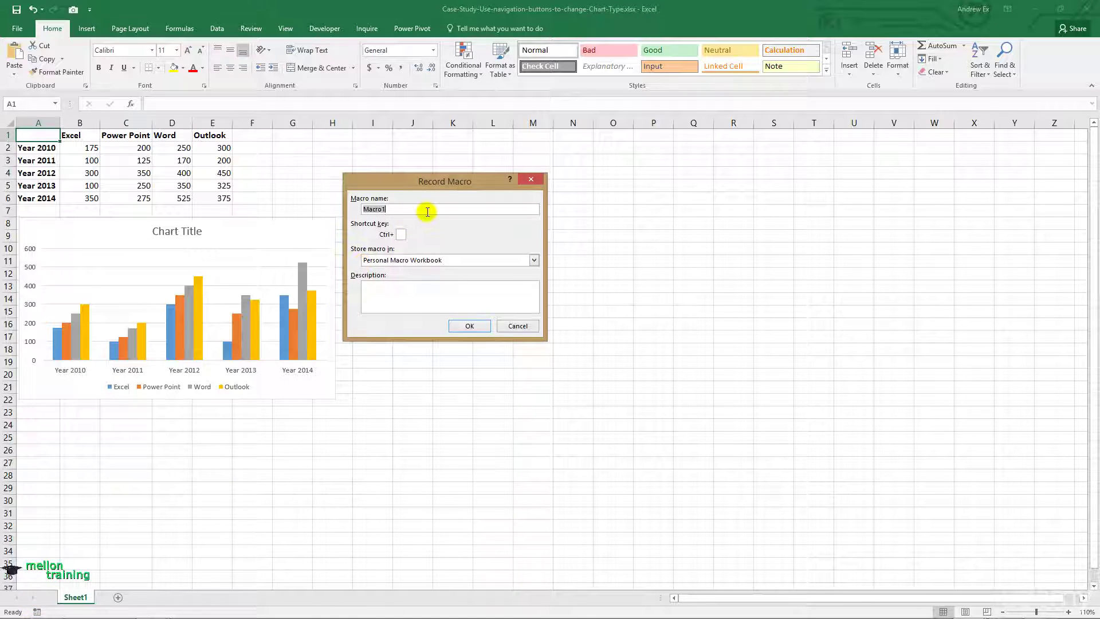
pyautogui.write('Ch')
pyautogui.write('art1')
pyautogui.click(533, 260)
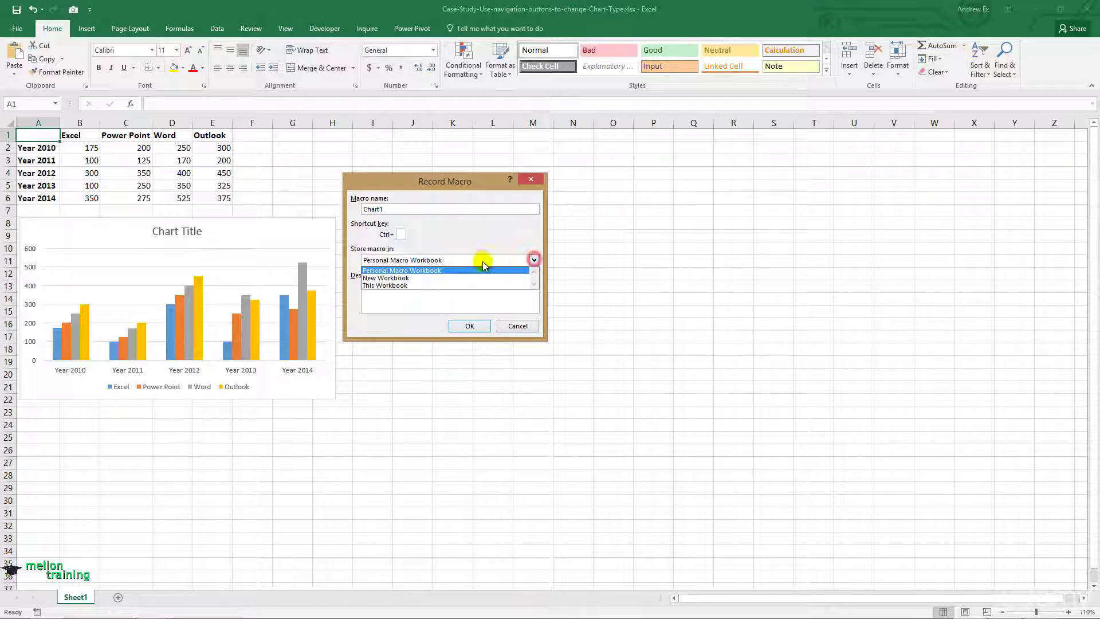
pyautogui.click(445, 285)
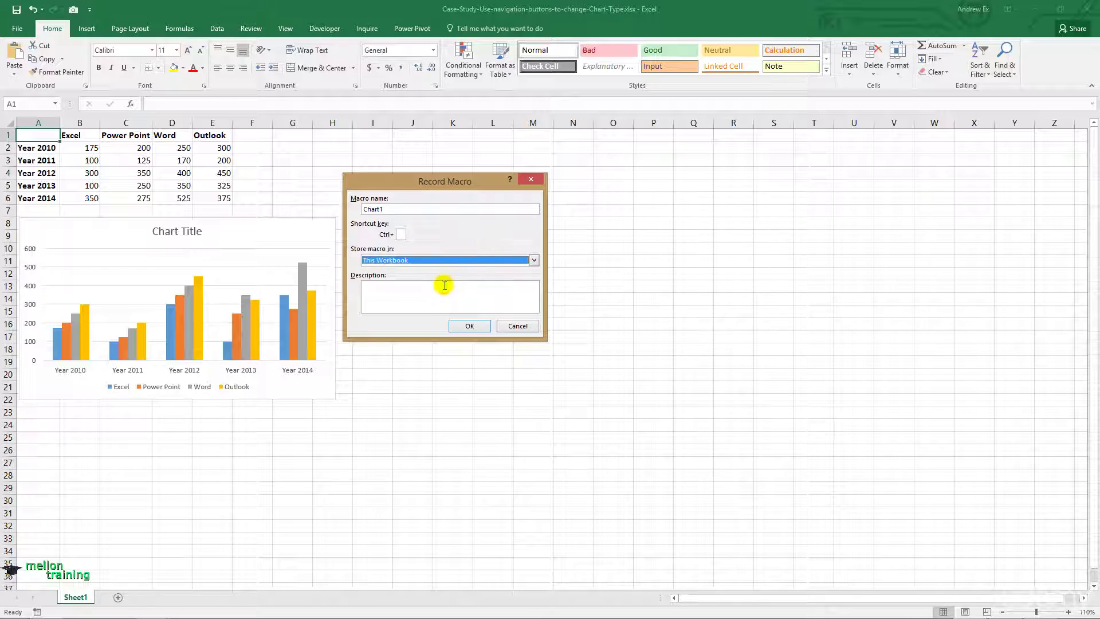
pyautogui.click(475, 329)
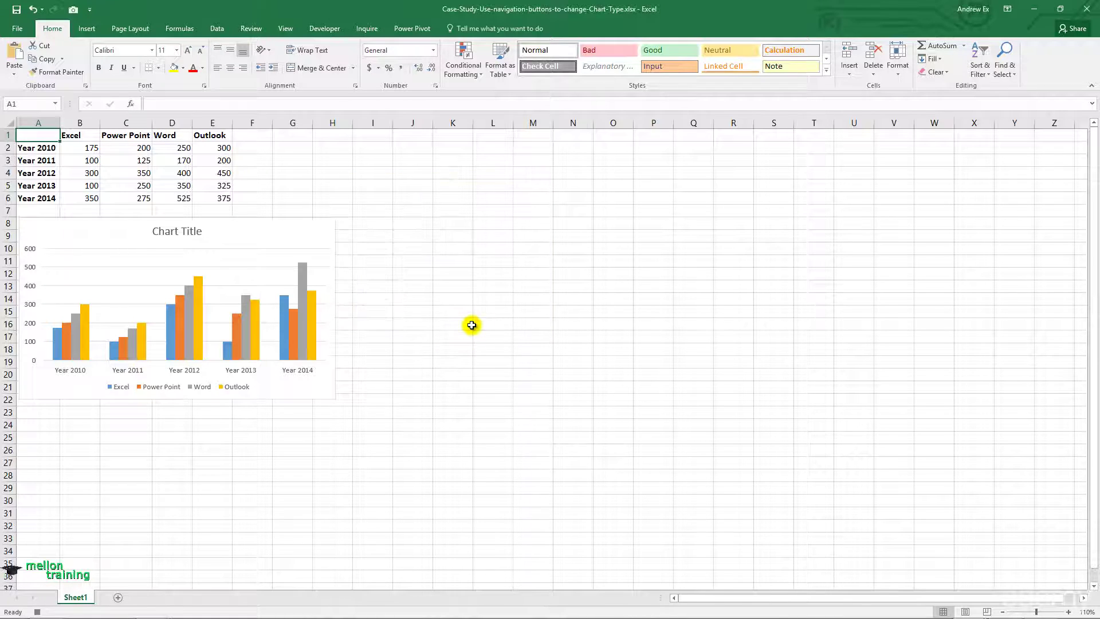
# Change the chart type to Clustered Column, then deselect the chart
pyautogui.click(317, 218)
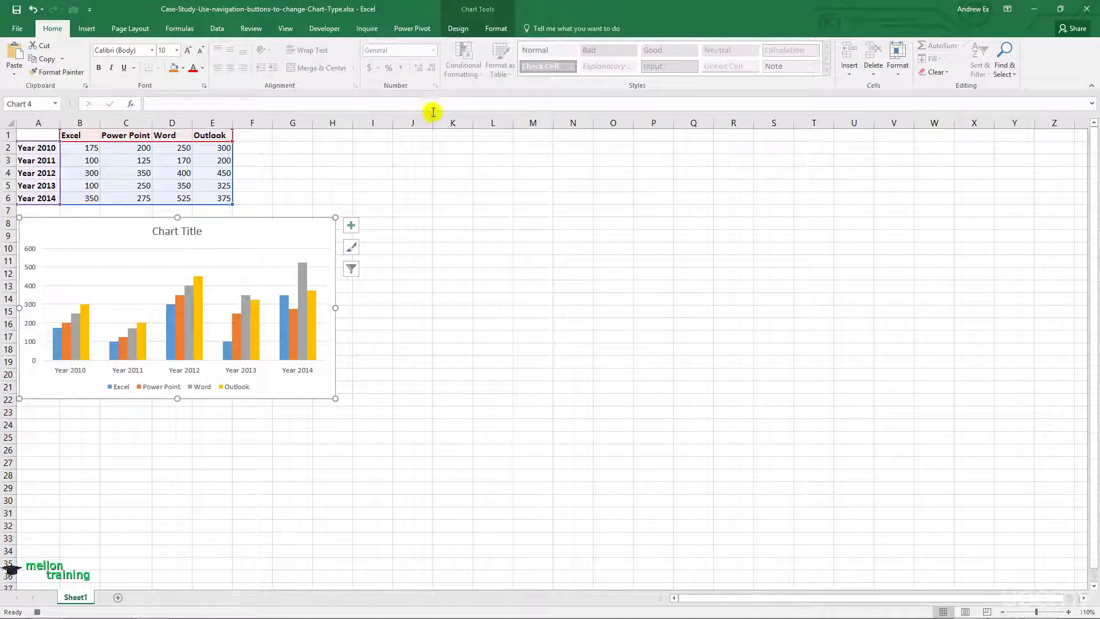
pyautogui.click(458, 29)
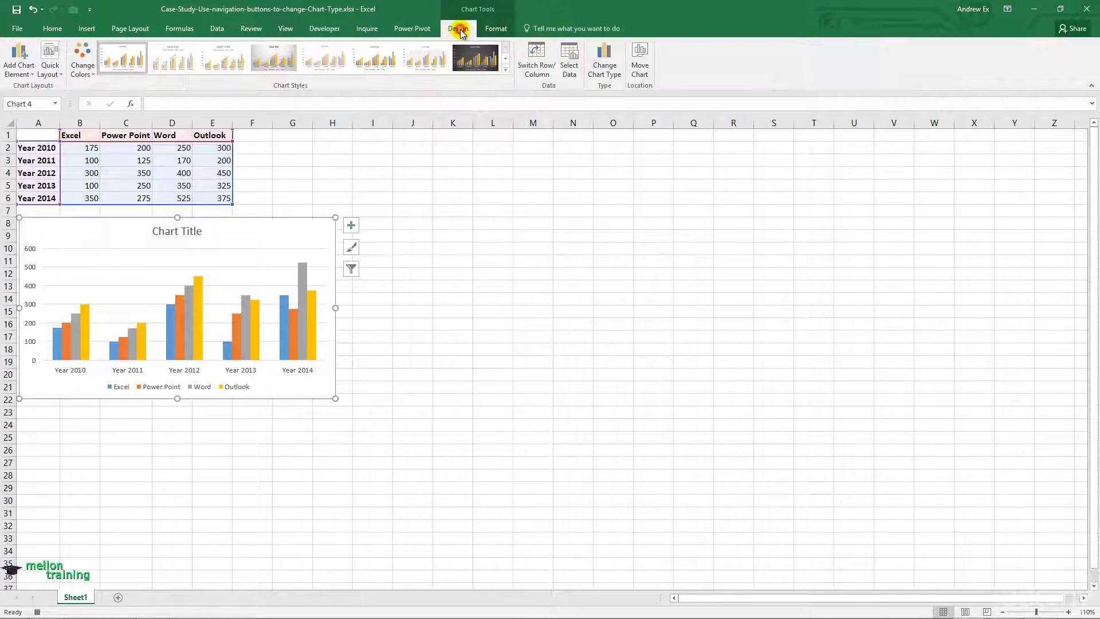
pyautogui.click(604, 63)
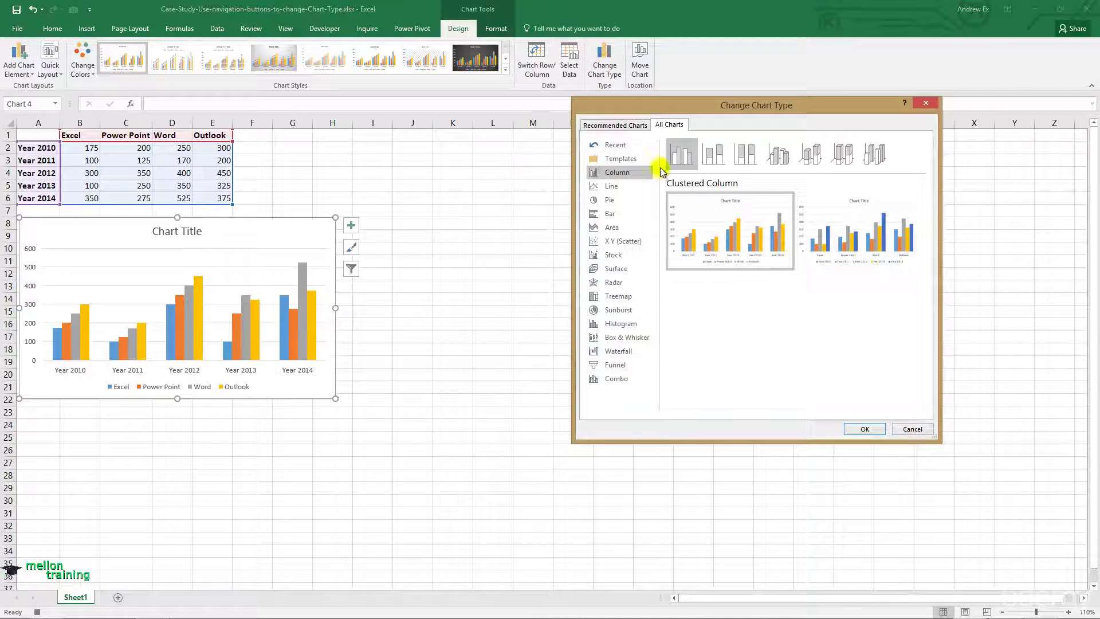
pyautogui.click(866, 430)
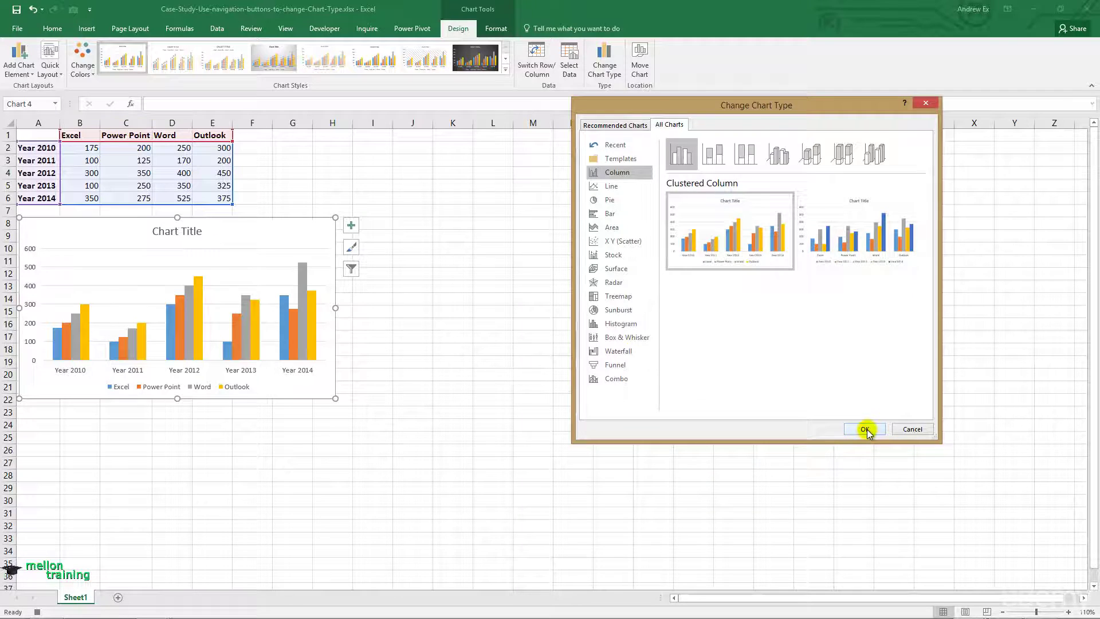
pyautogui.click(866, 430)
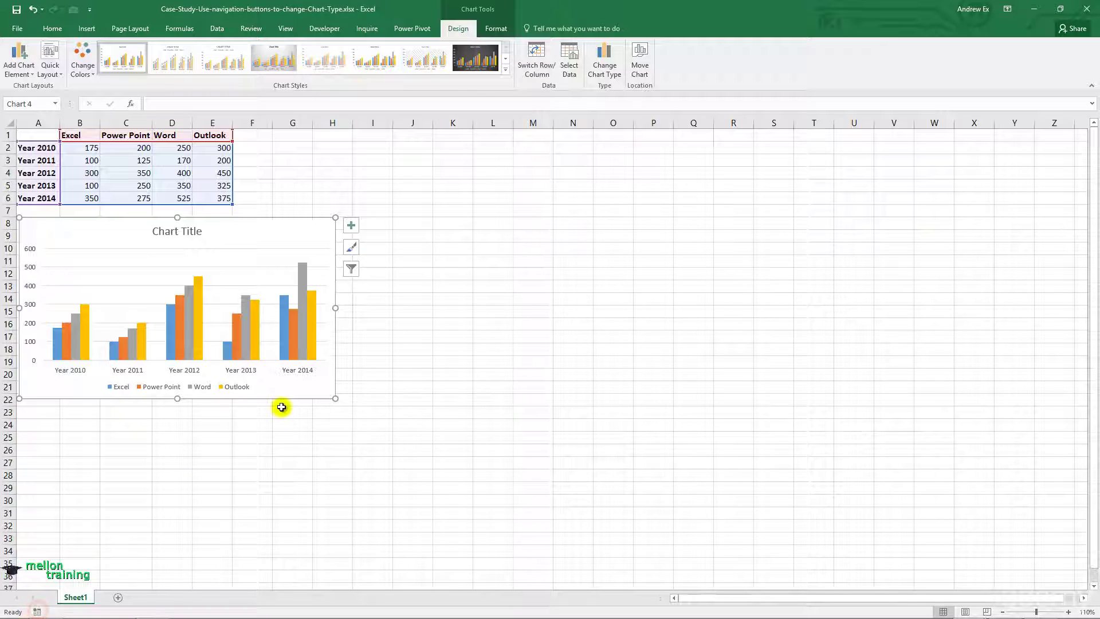
pyautogui.press('Escape')
# Start recording a second macro named Chart2
pyautogui.click(37, 612)
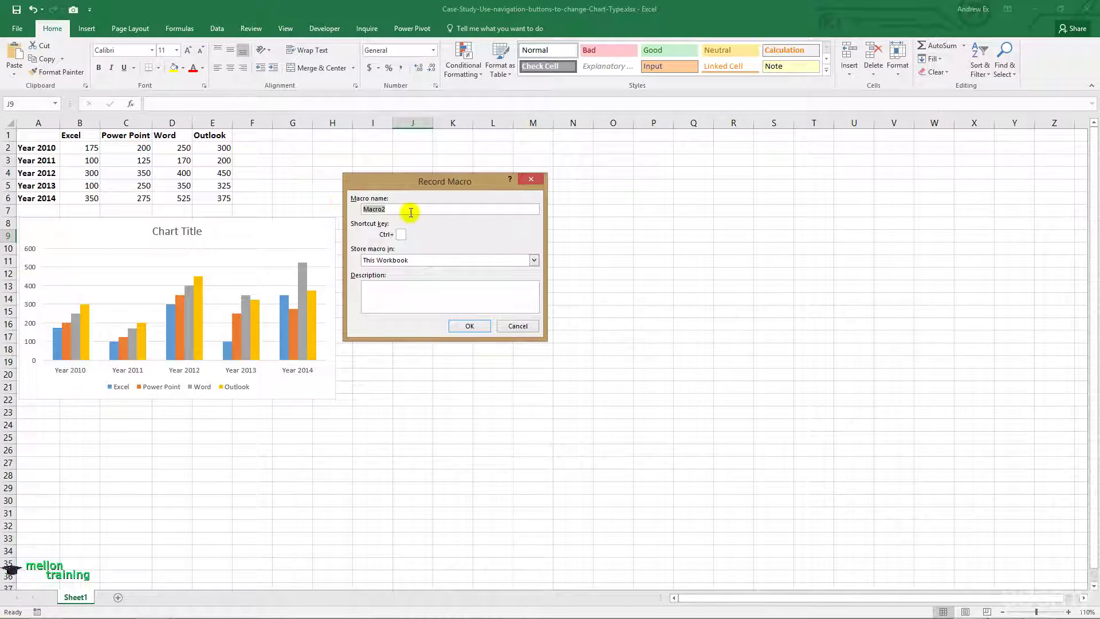
pyautogui.write('Ch')
pyautogui.press('BackSpace')
pyautogui.write('hart2')
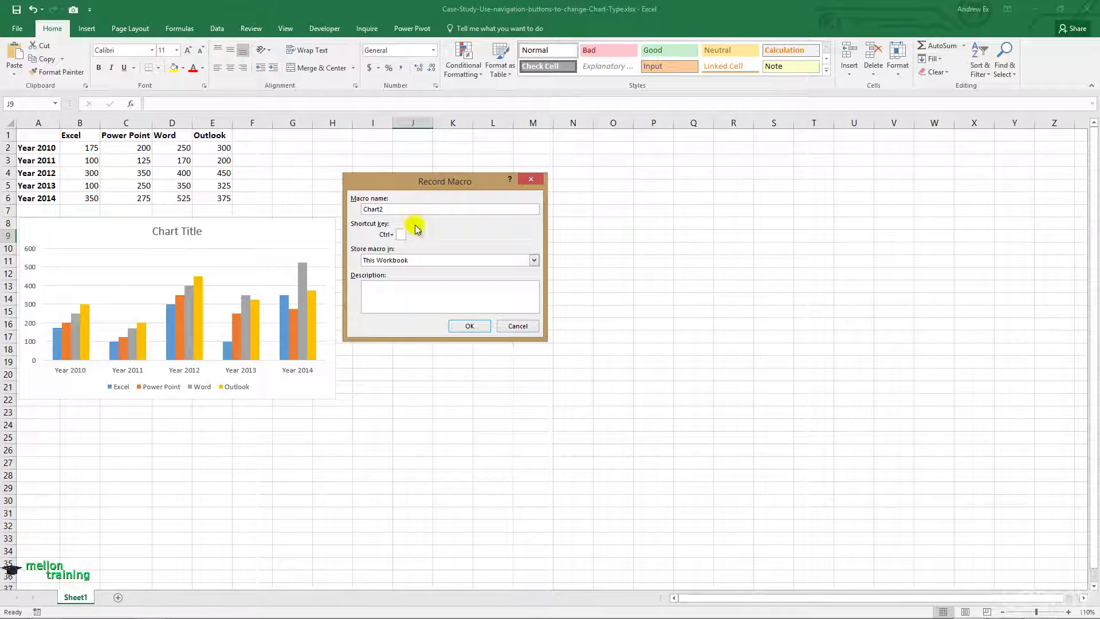
pyautogui.click(481, 326)
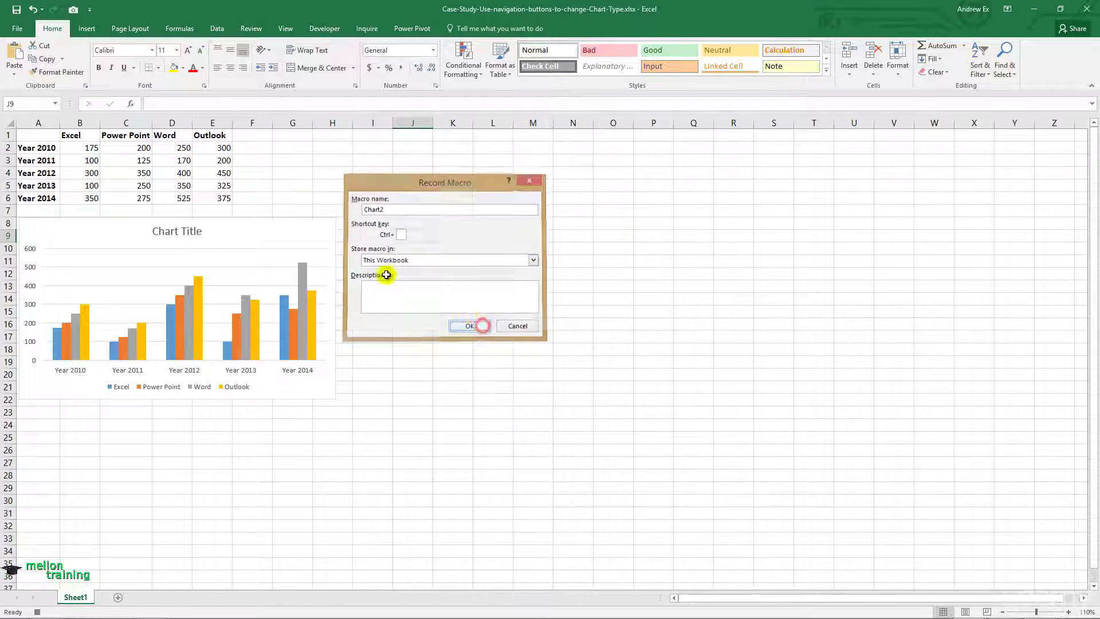
# Change the chart to a Clustered Bar chart and stop the macro recording
pyautogui.click(325, 218)
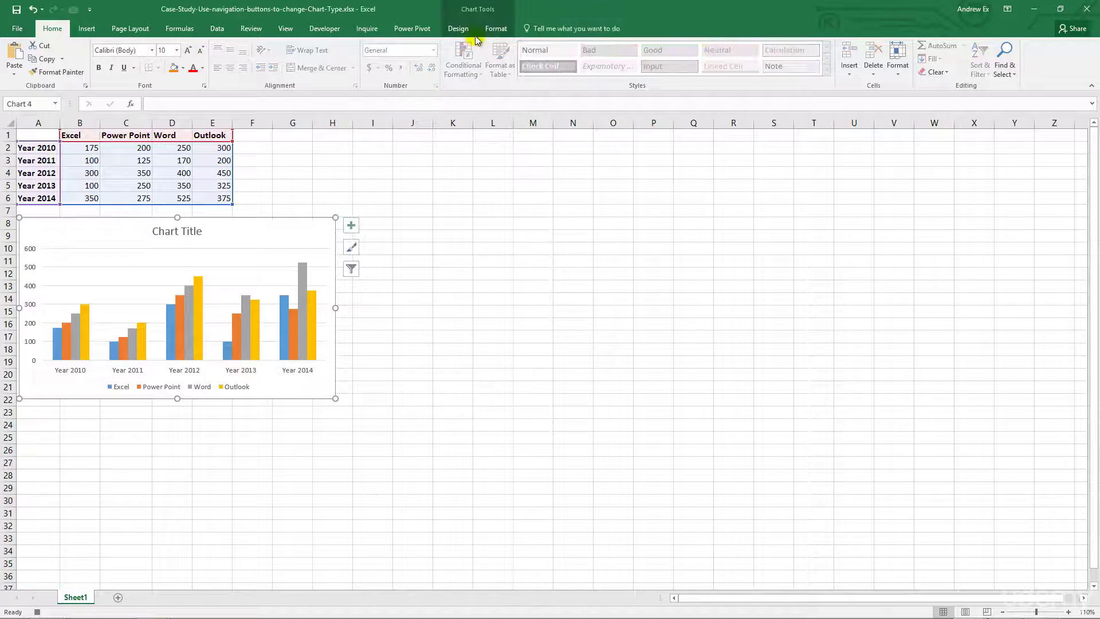
pyautogui.click(496, 28)
pyautogui.click(458, 29)
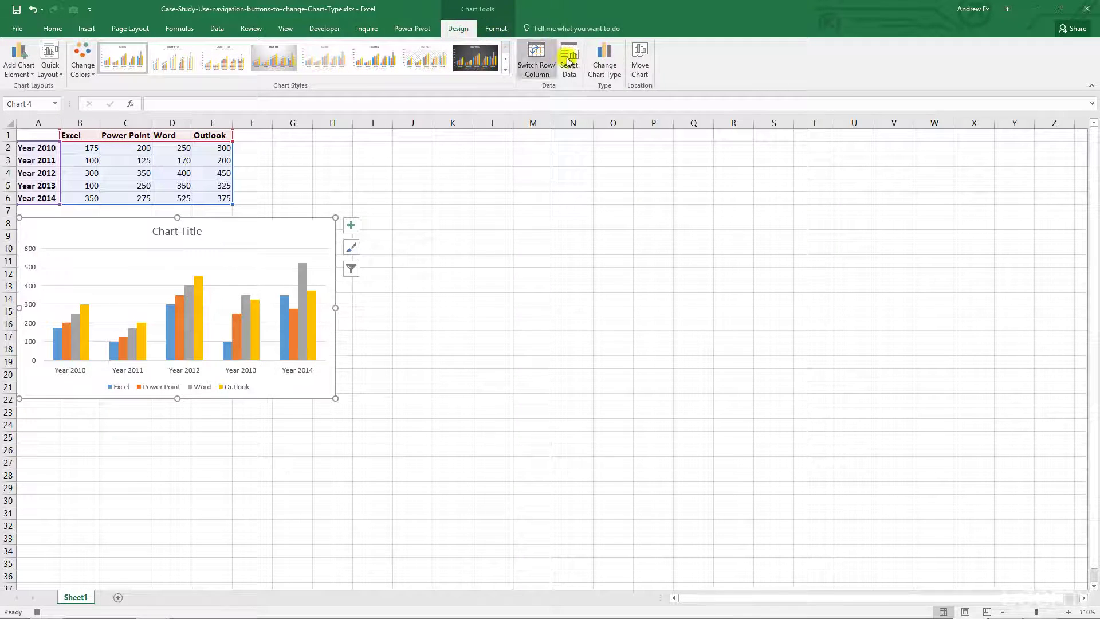
pyautogui.click(613, 62)
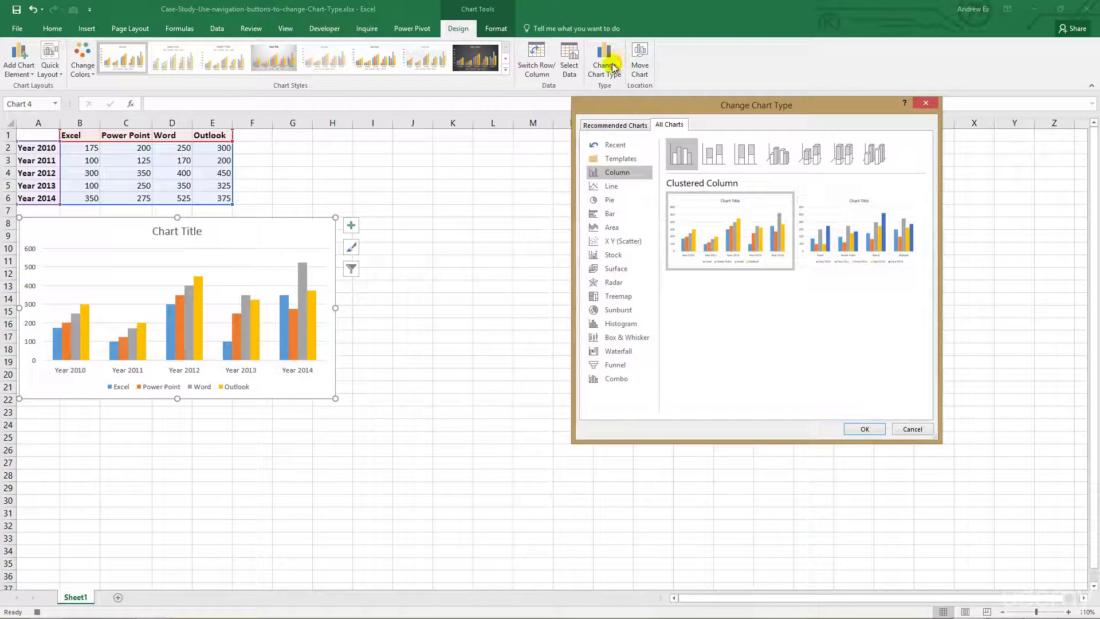
pyautogui.click(610, 215)
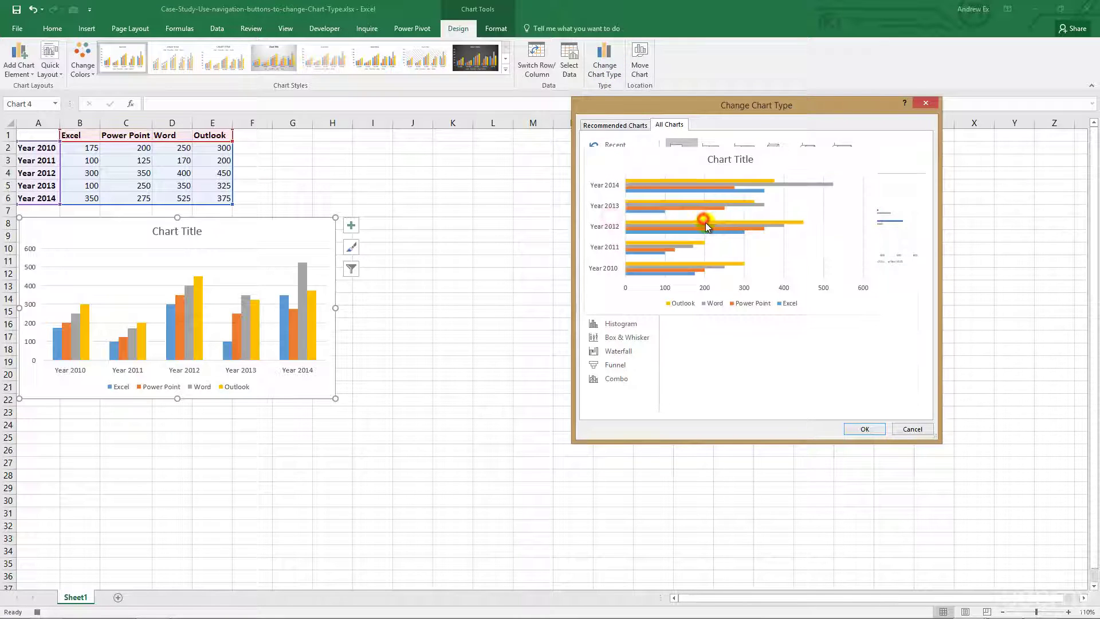
pyautogui.click(854, 430)
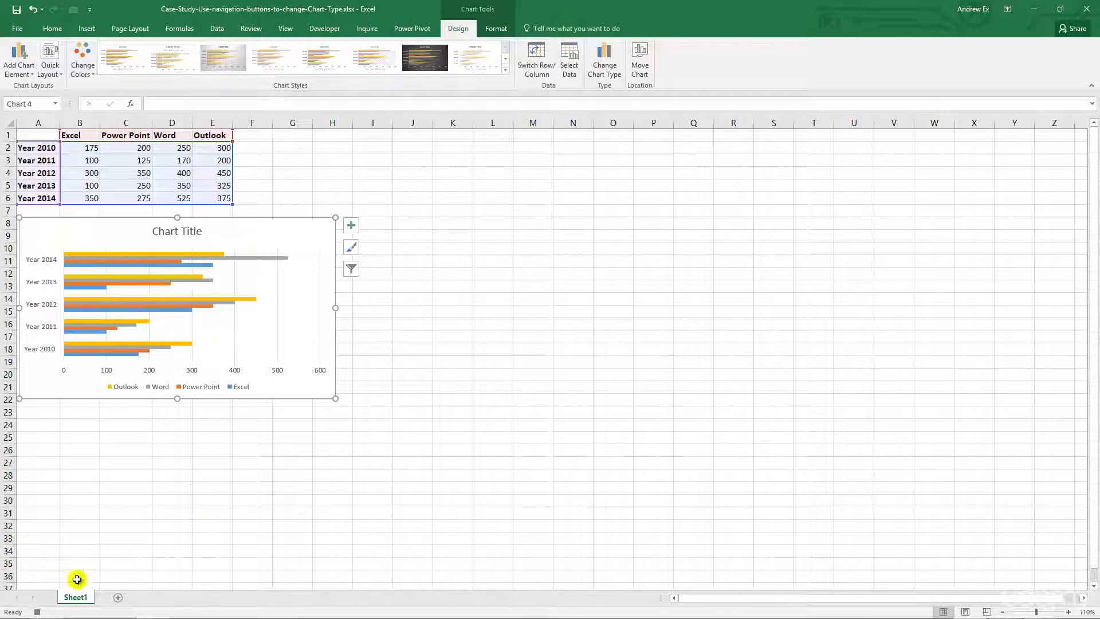
pyautogui.click(37, 612)
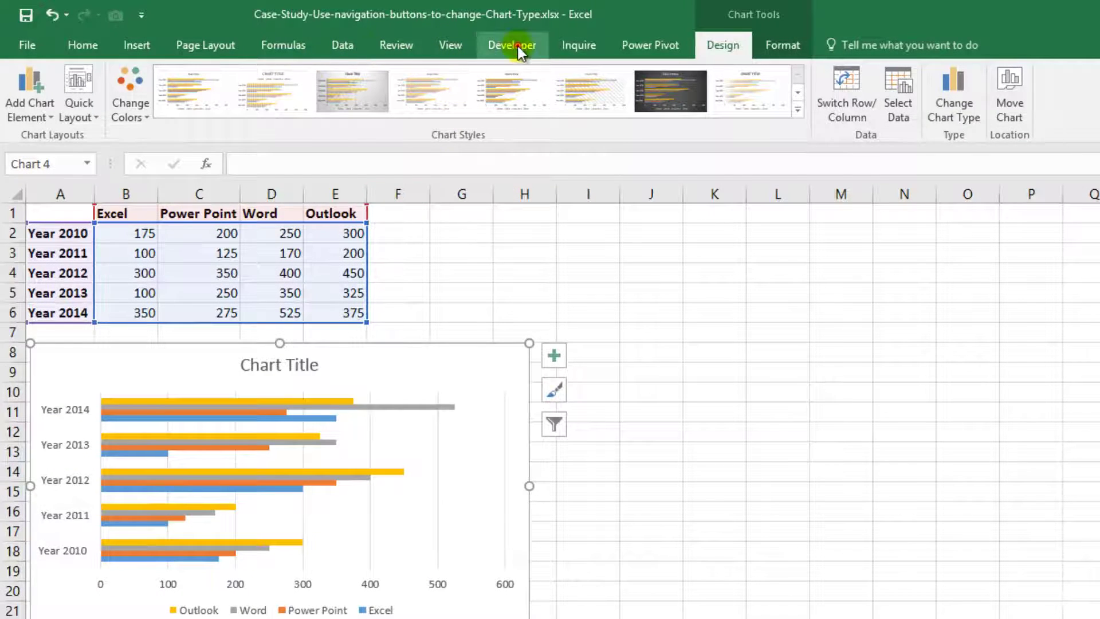
# Draw a form button across G1:H3 and assign it the Chart1 macro
pyautogui.click(518, 46)
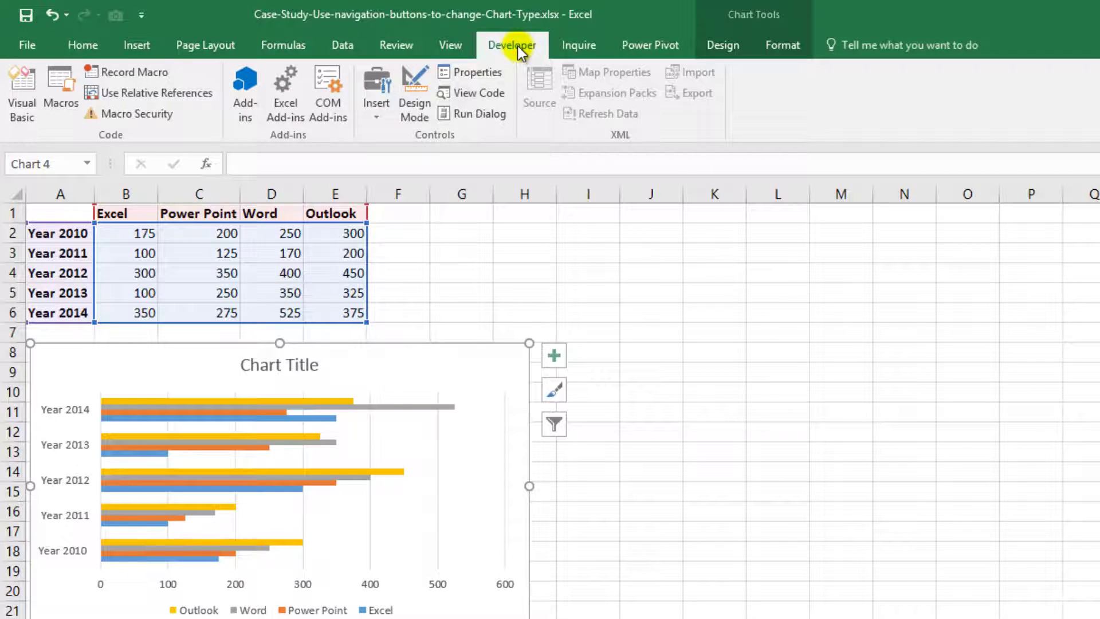
pyautogui.click(377, 117)
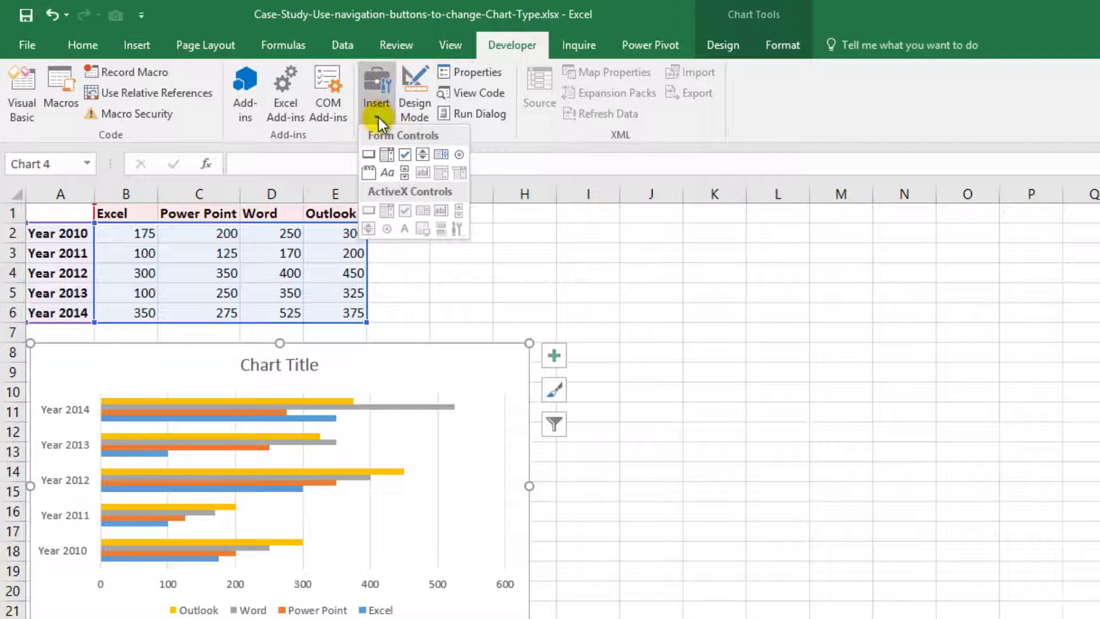
pyautogui.click(375, 152)
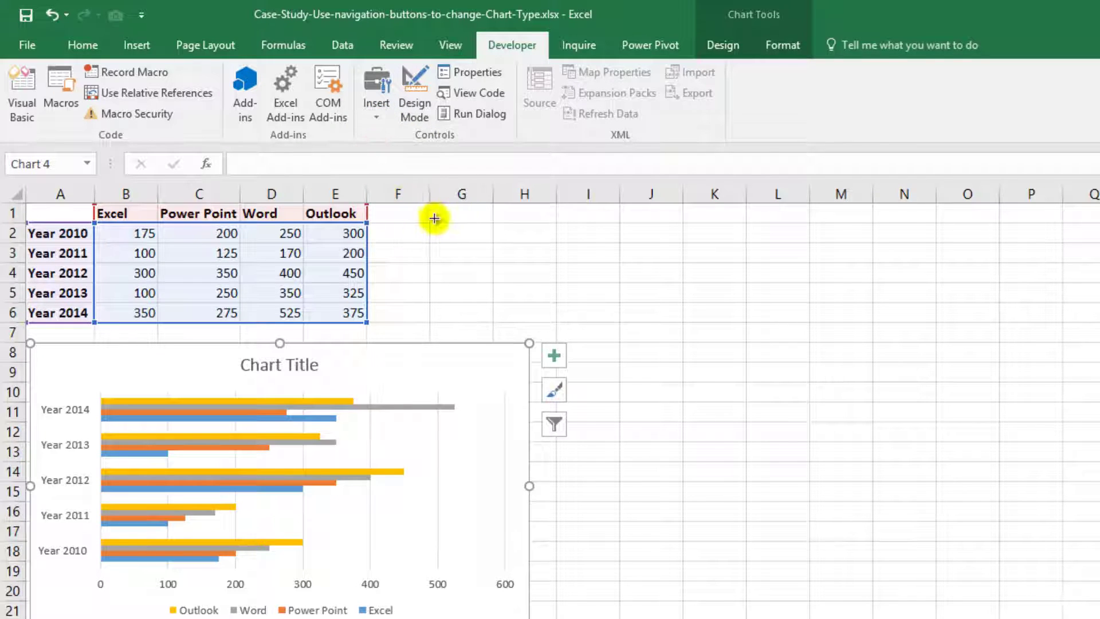
pyautogui.moveTo(431, 215); pyautogui.dragTo(560, 258)
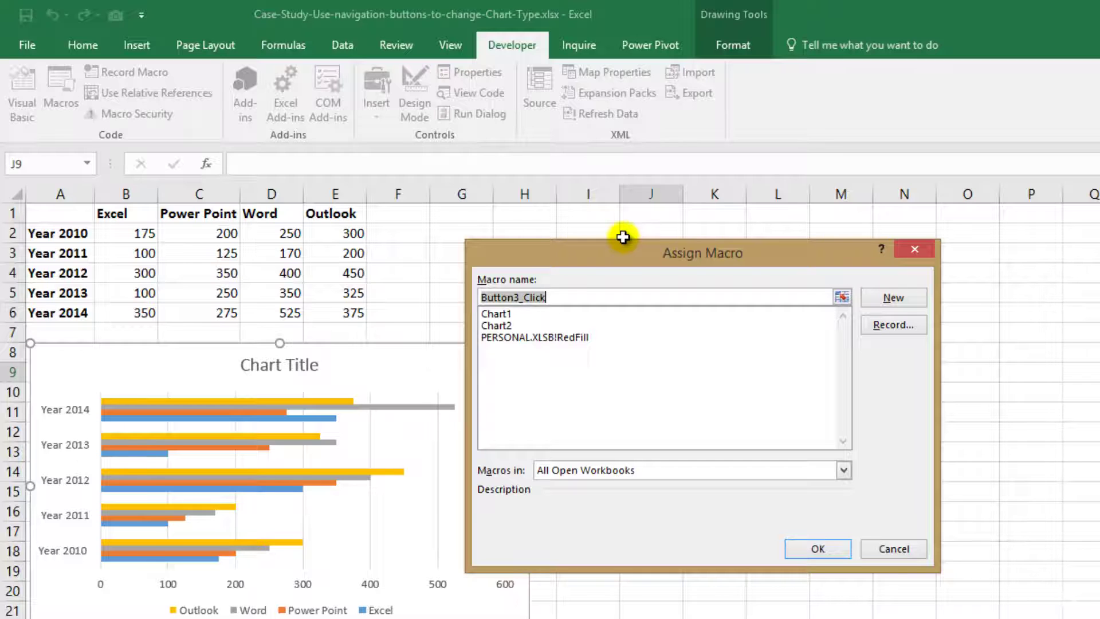
pyautogui.click(499, 314)
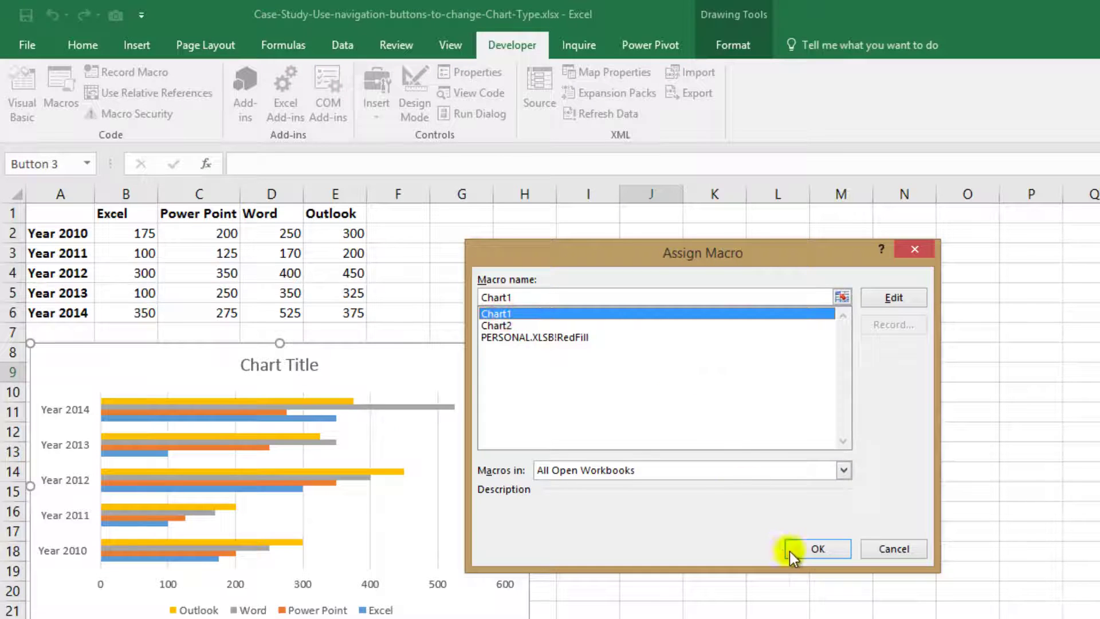
pyautogui.click(809, 551)
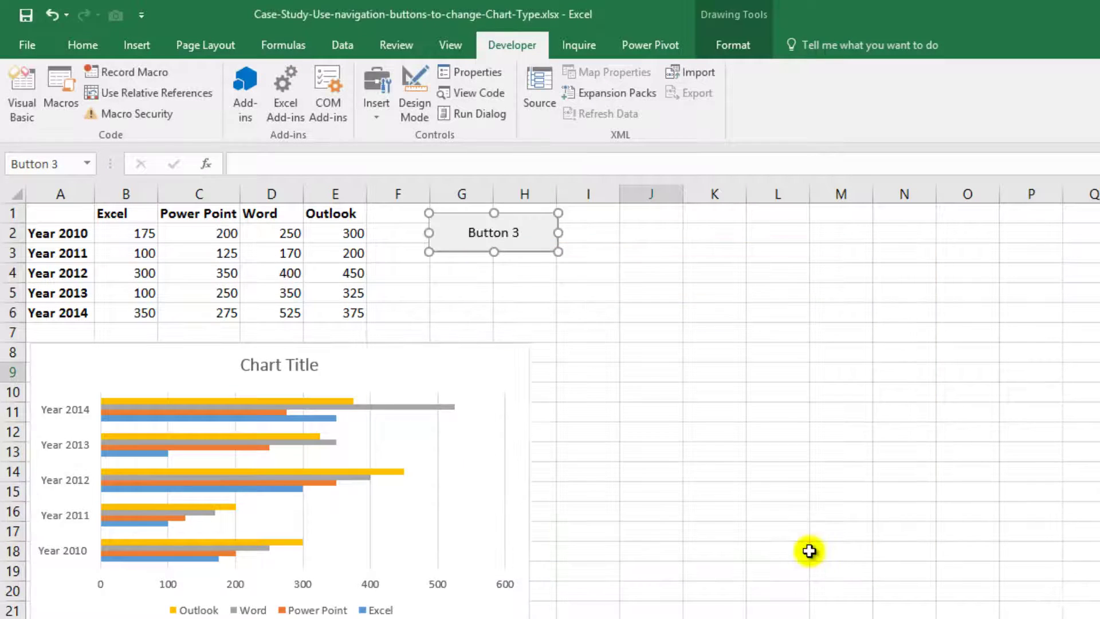
pyautogui.click(617, 287)
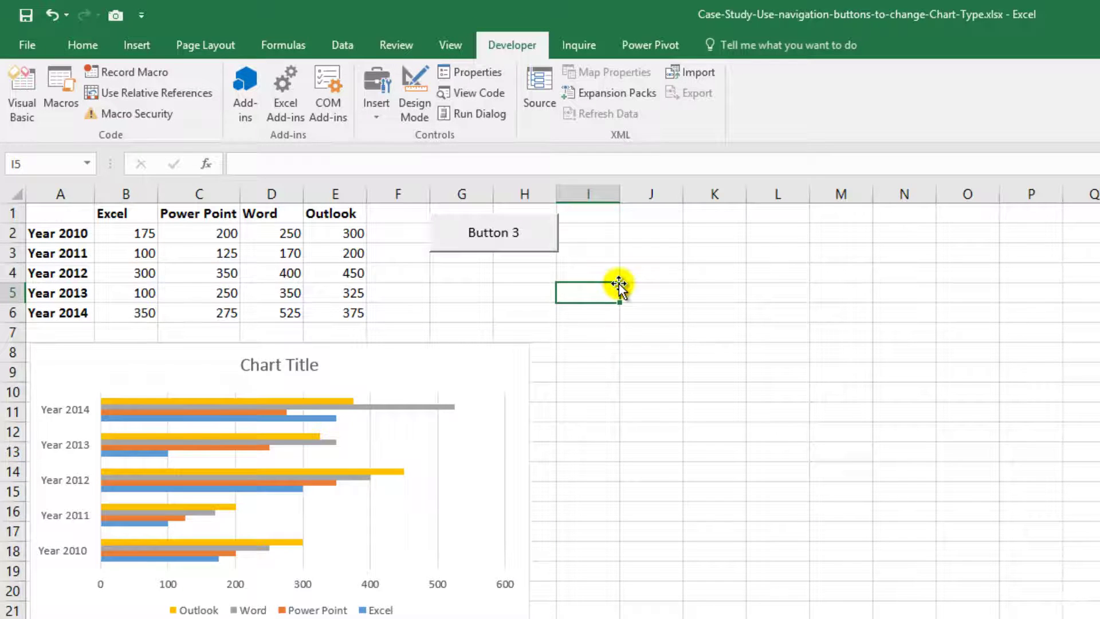
# Draw a second form button below the first and assign it the Chart2 macro
pyautogui.click(370, 115)
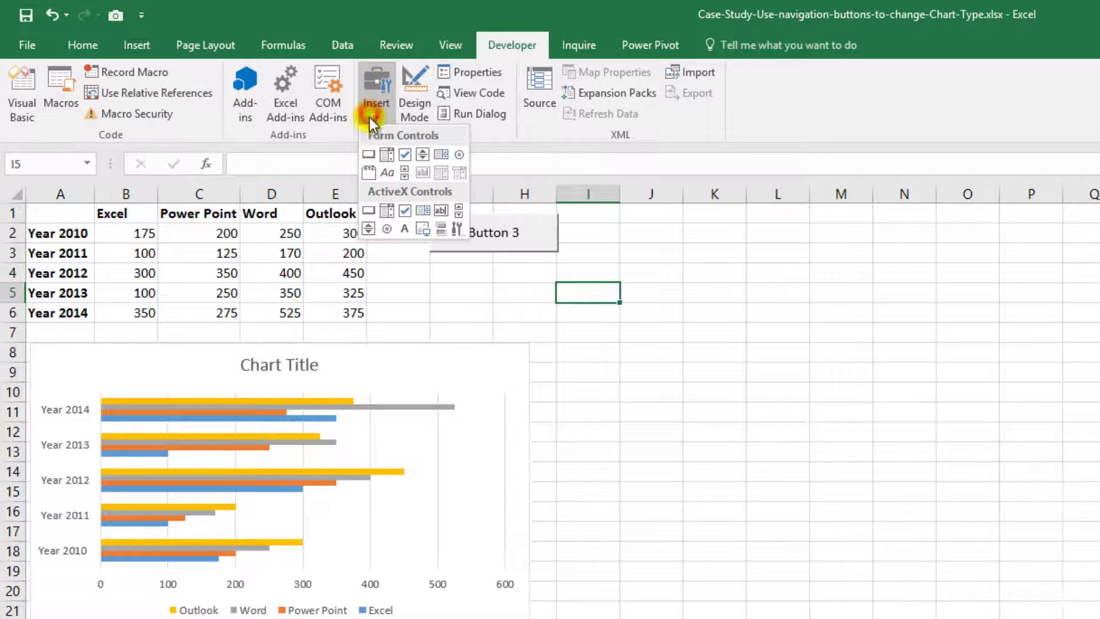
pyautogui.click(371, 154)
pyautogui.moveTo(429, 279); pyautogui.dragTo(560, 319)
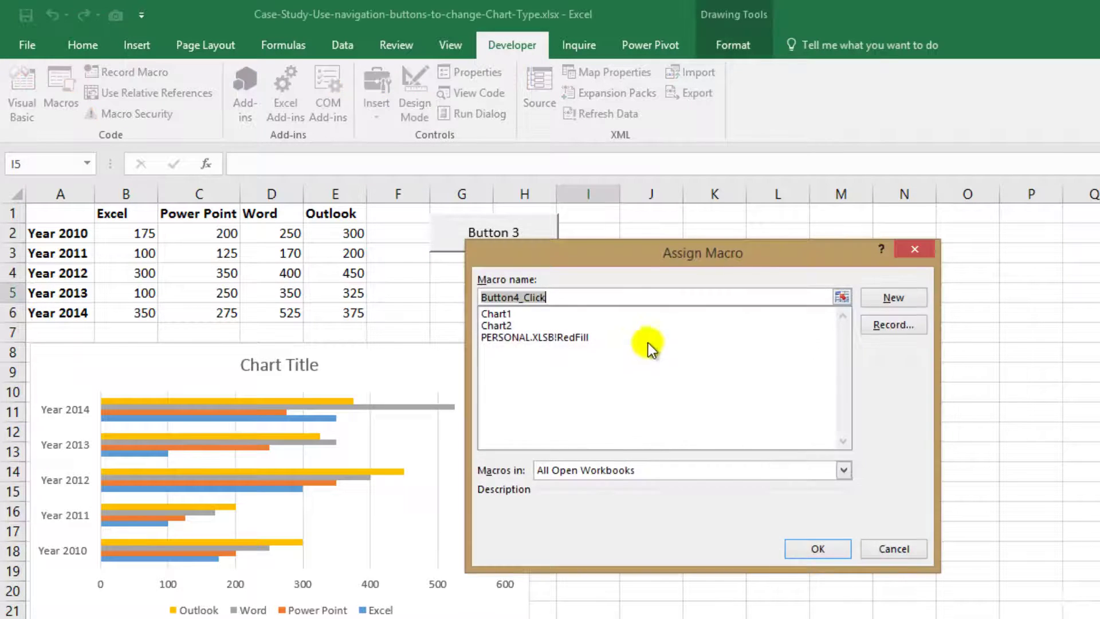
pyautogui.click(497, 325)
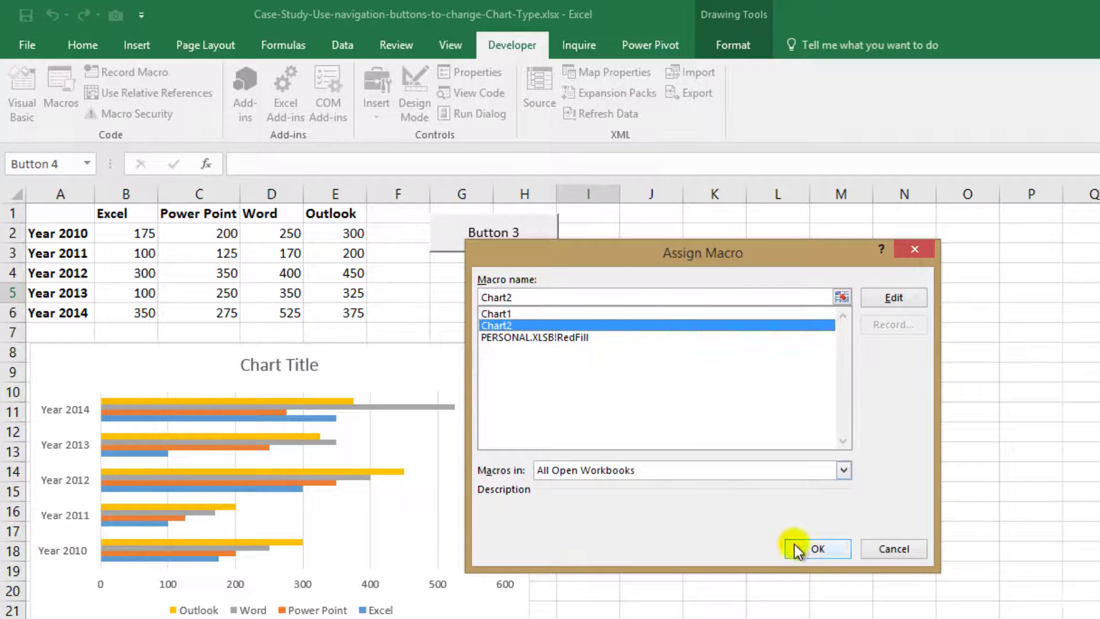
pyautogui.click(818, 549)
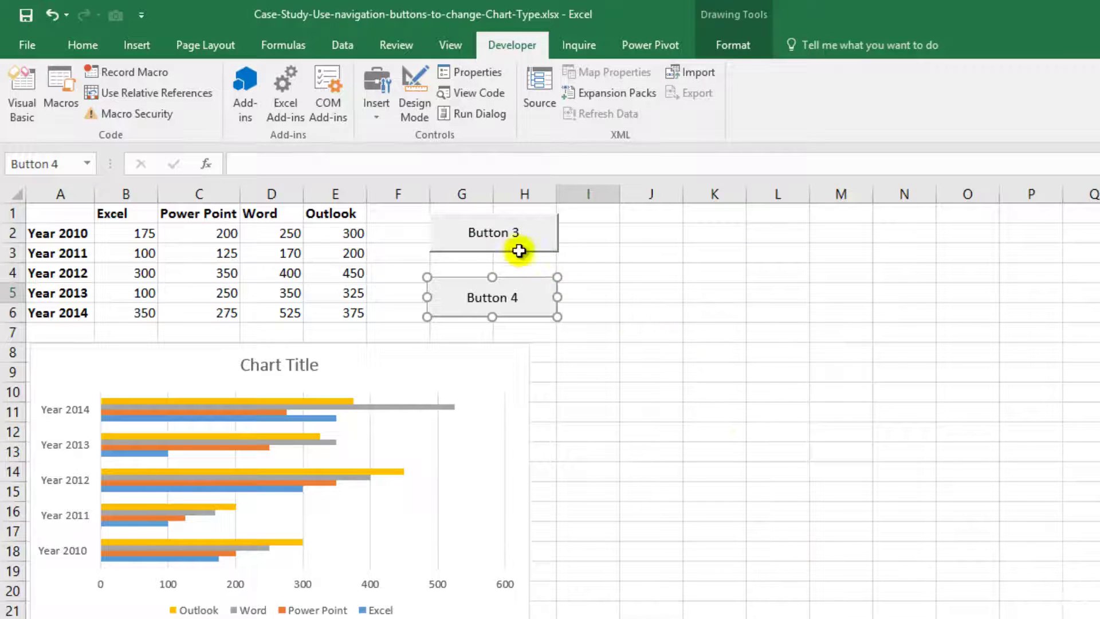
# Change the top button's caption to 'Column Chart'
pyautogui.rightClick(500, 238)
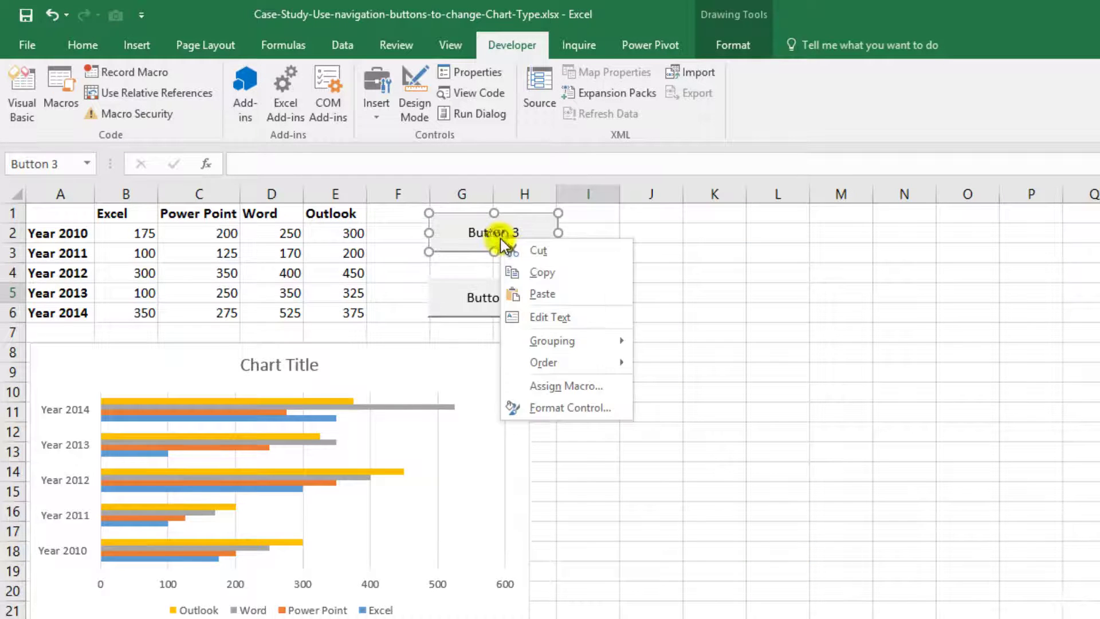
pyautogui.click(567, 319)
pyautogui.press('Delete')
pyautogui.press('Delete')
pyautogui.press('Delete')
pyautogui.press('Delete')
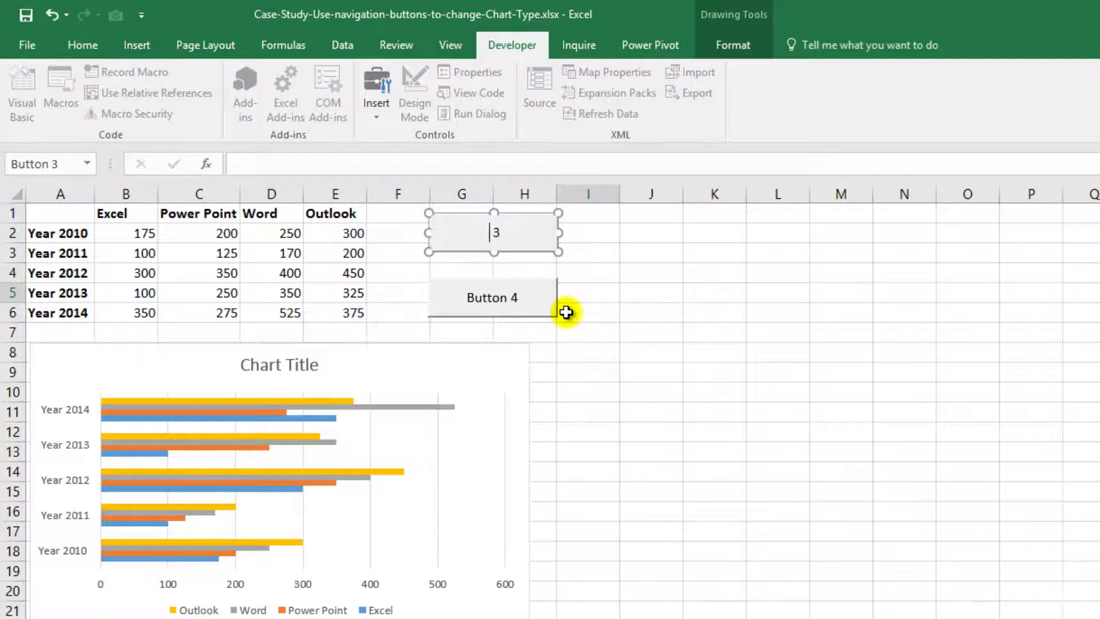
pyautogui.press('Delete')
pyautogui.write('Column Ch')
pyautogui.write('art')
# Change the lower button's caption to 'Bar Chart'
pyautogui.rightClick(510, 298)
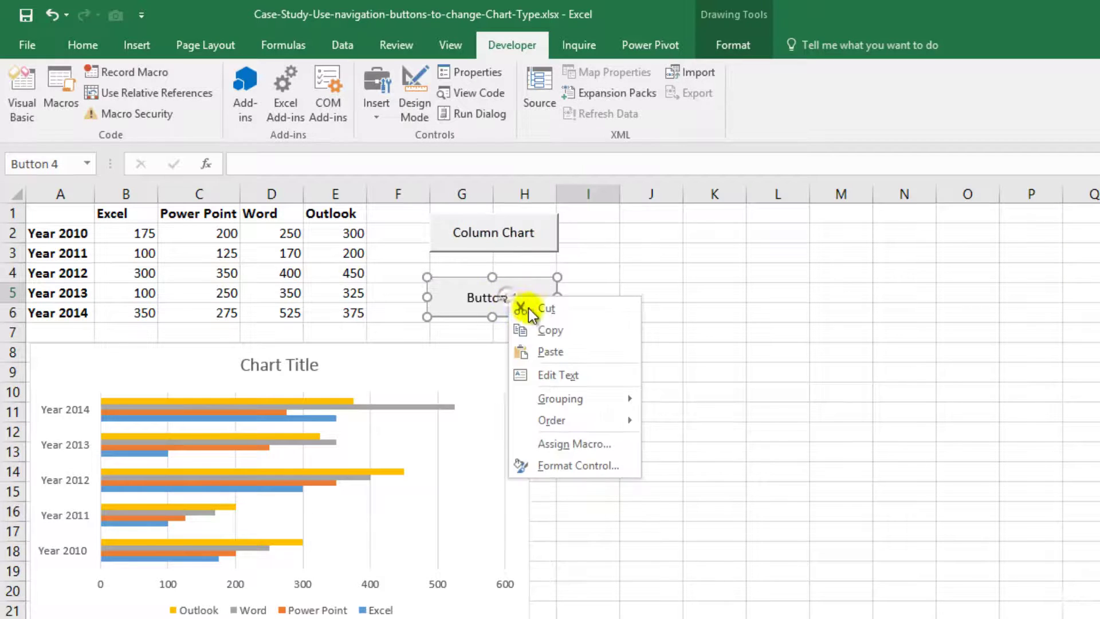
pyautogui.click(568, 374)
pyautogui.press('Delete')
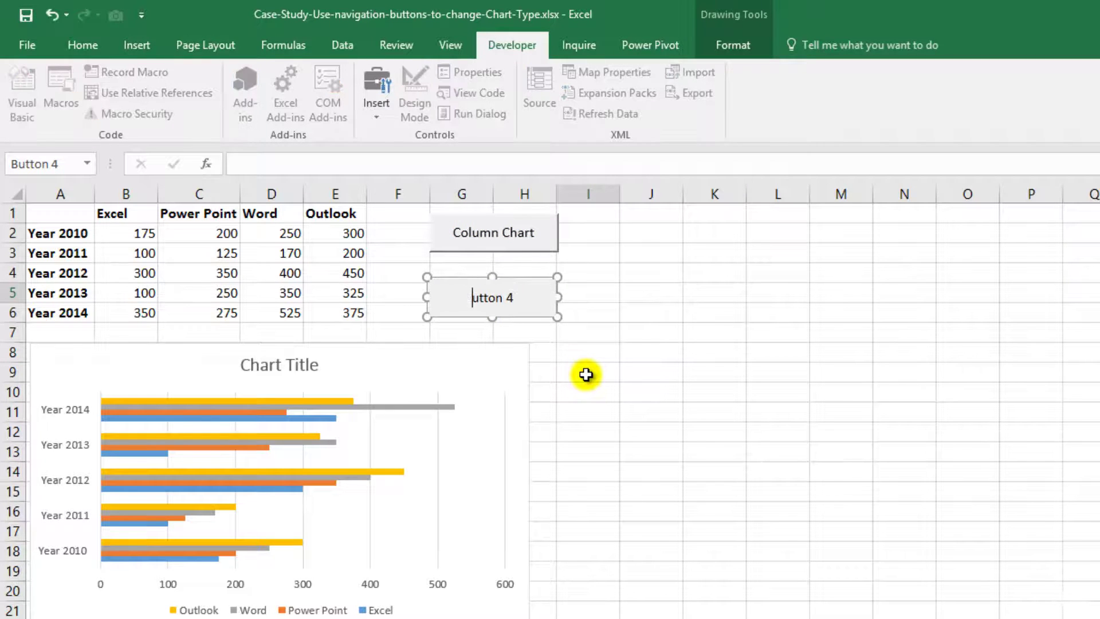
pyautogui.press('Delete')
pyautogui.press('Delete')
pyautogui.press('Delete')
pyautogui.press('Delete')
pyautogui.press('Delete')
pyautogui.press('Delete')
pyautogui.write('Bar ')
pyautogui.write('Chart')
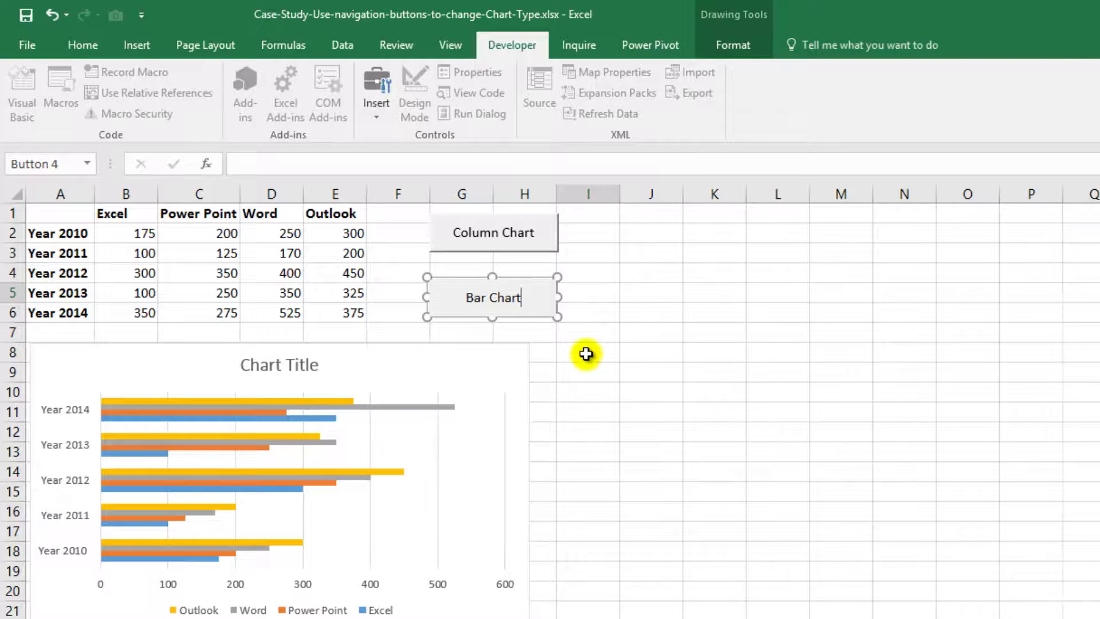
pyautogui.click(585, 354)
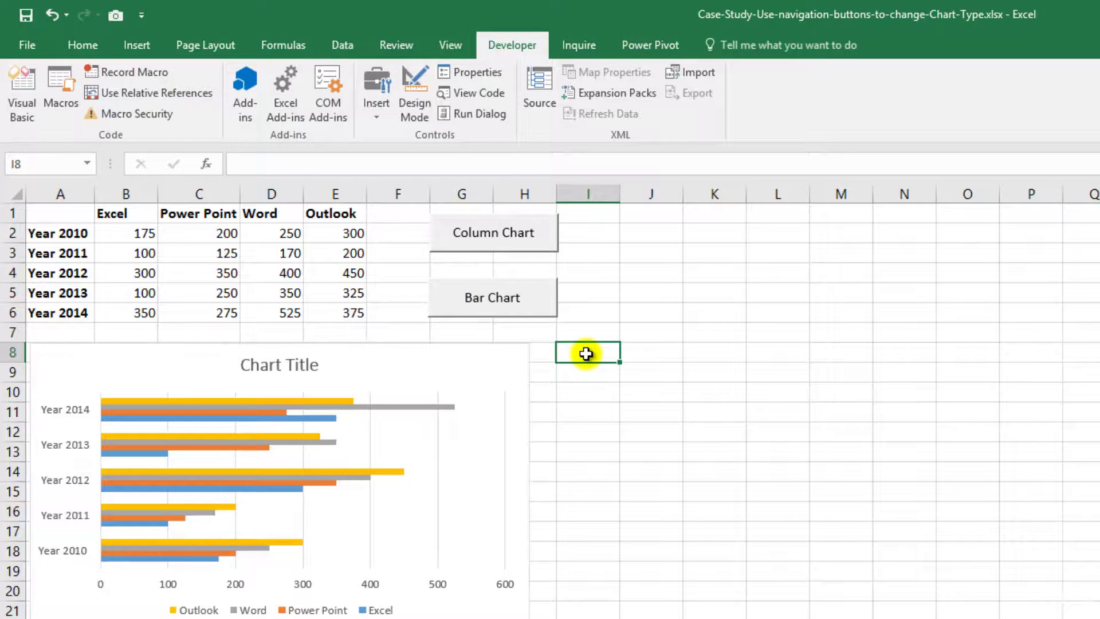
# Click Column Chart, Bar Chart, then Column Chart again to check both macros switch the chart
pyautogui.click(548, 244)
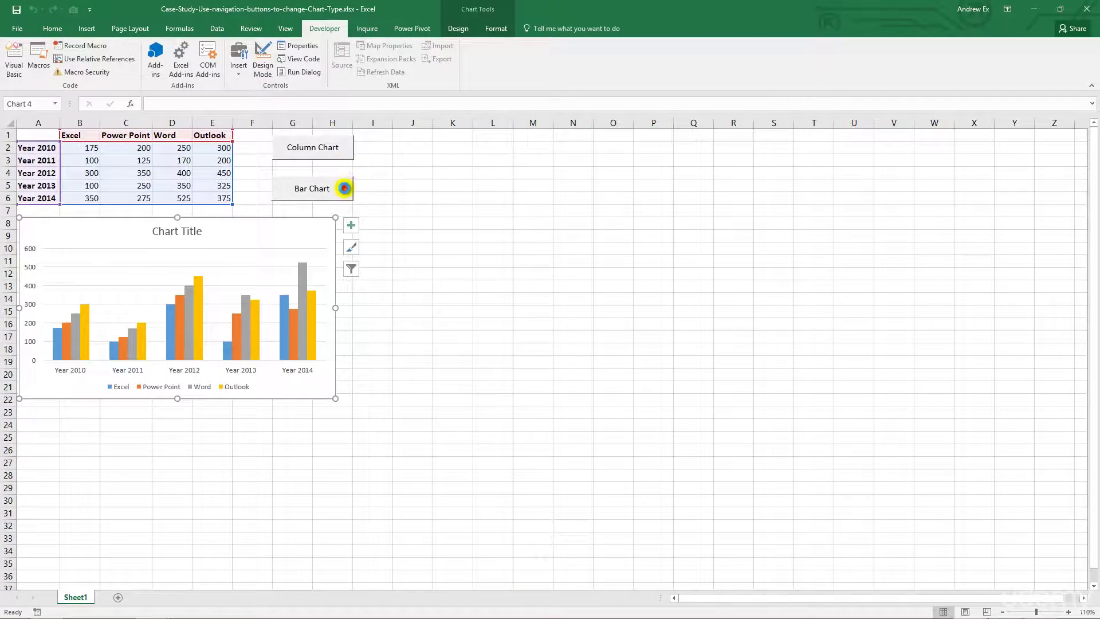
pyautogui.click(346, 191)
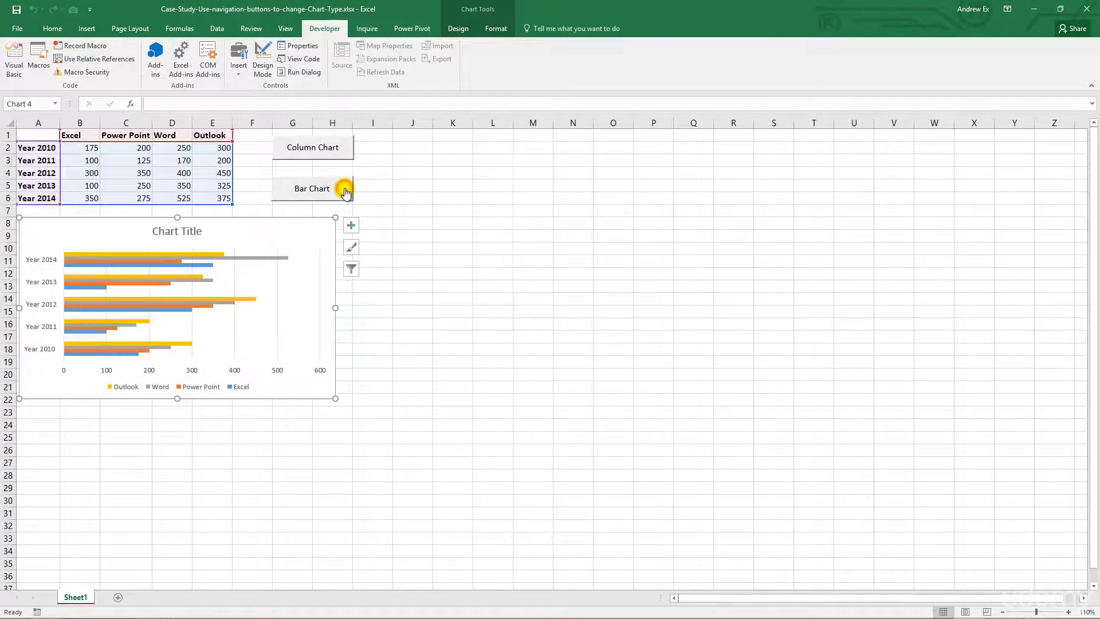
pyautogui.click(330, 151)
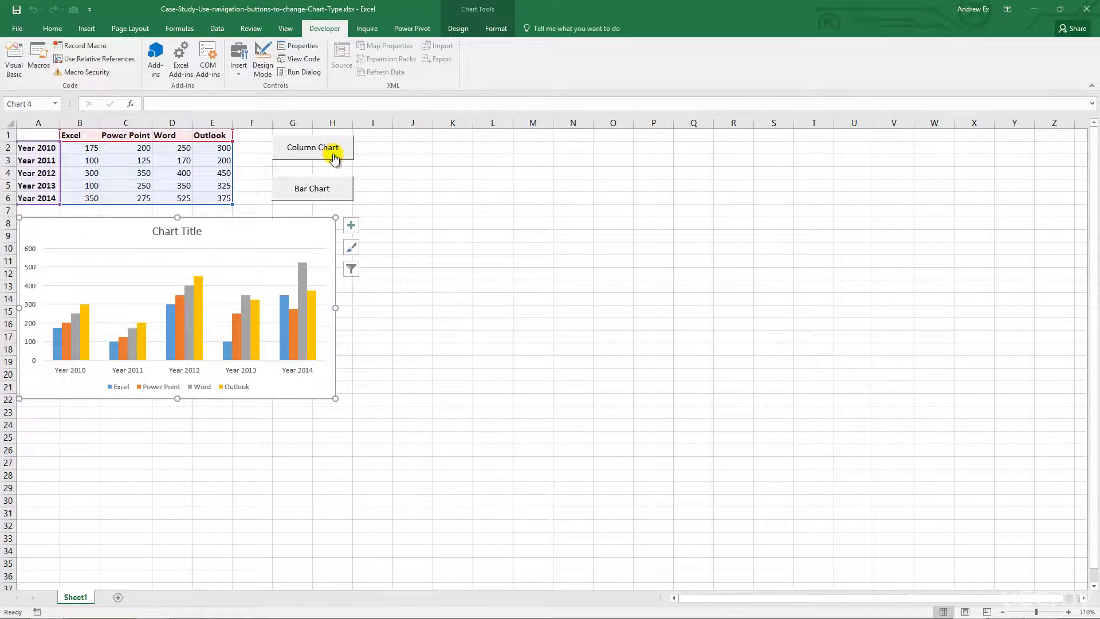